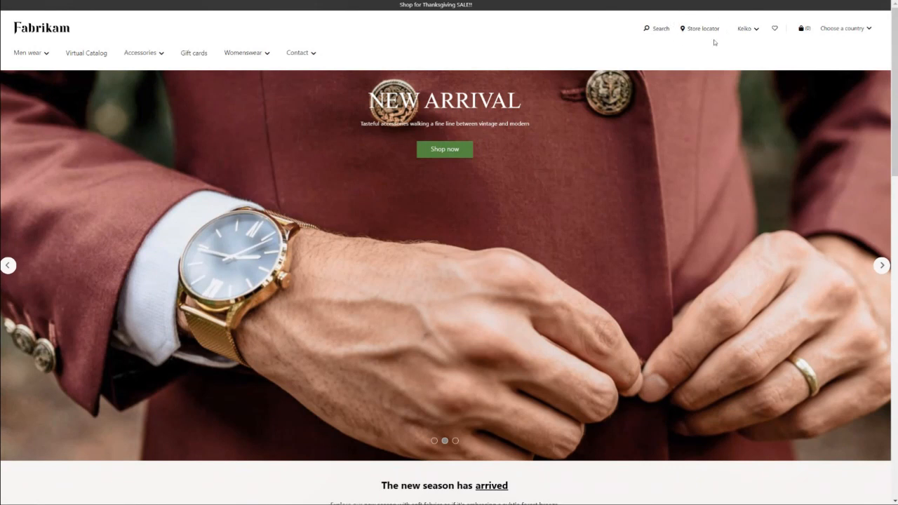
Step: Look up stores near 94115, San Francisco, California, in the store locator and set San Francisco as the preferred store
click(705, 30)
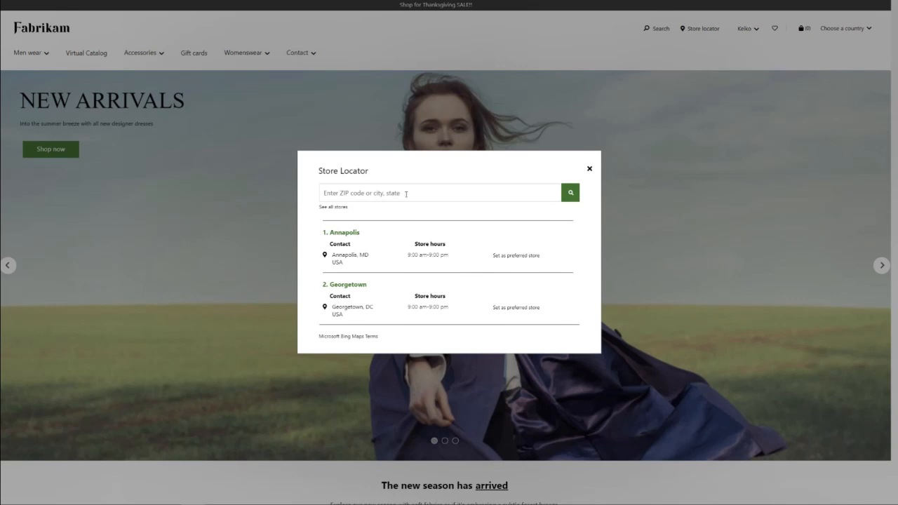
click(405, 194)
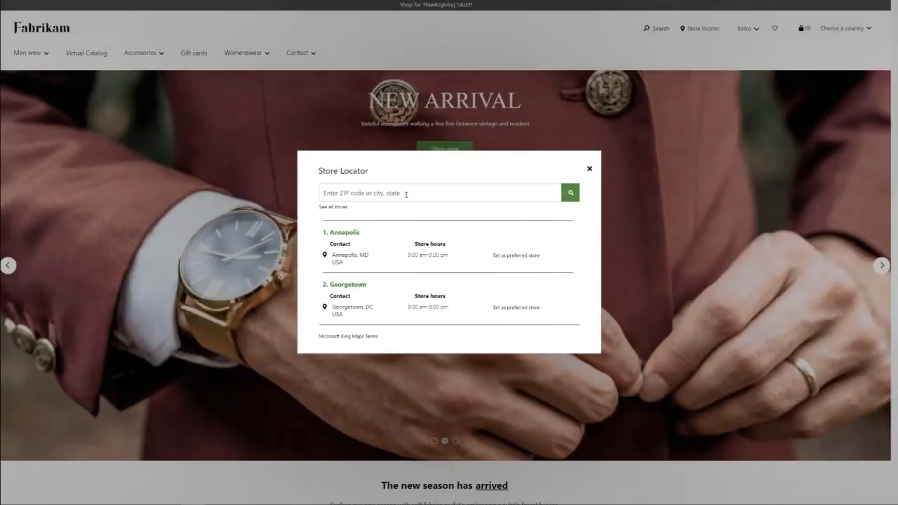
text(94)
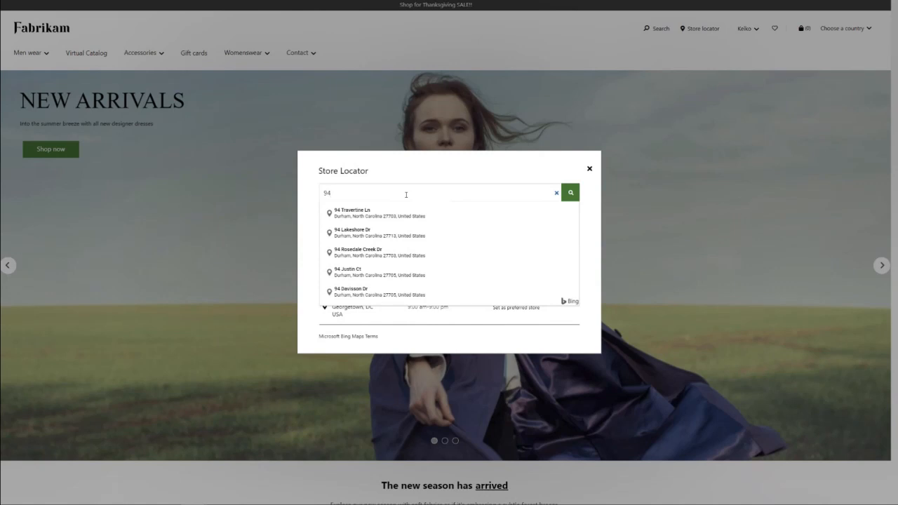
text(1)
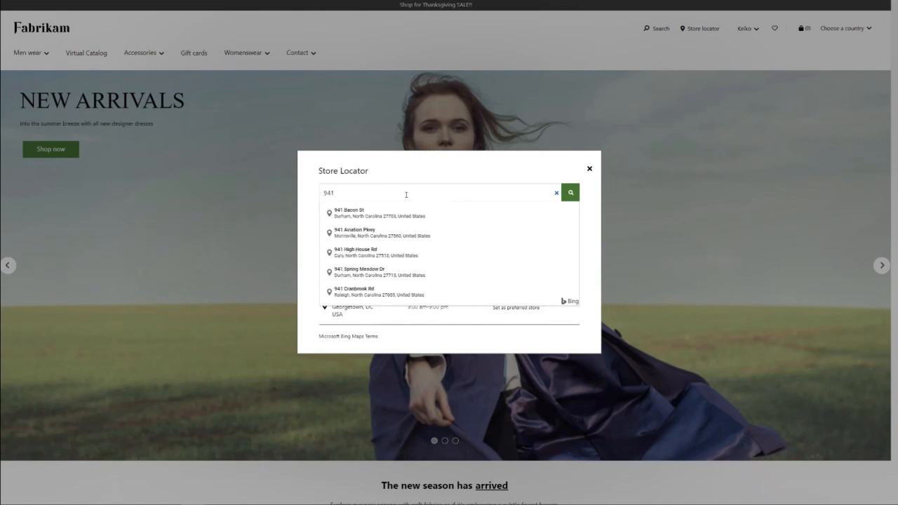
text(1)
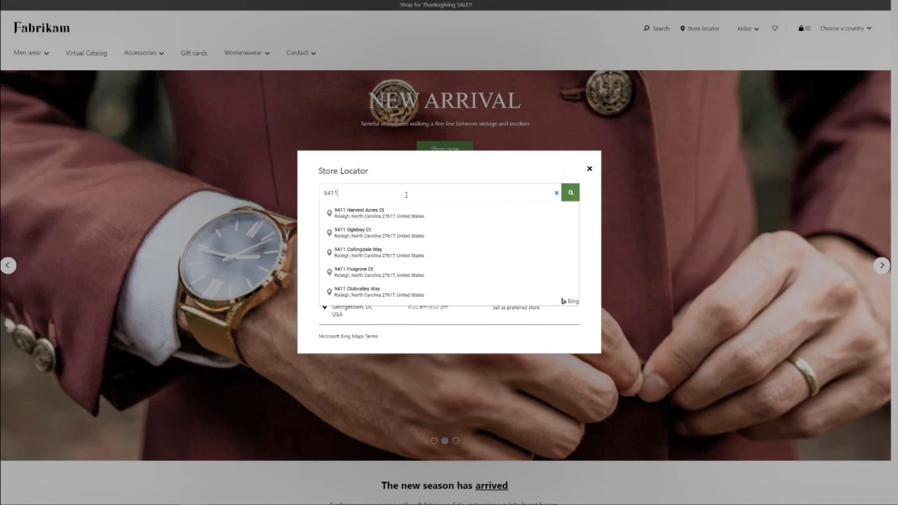
text(5)
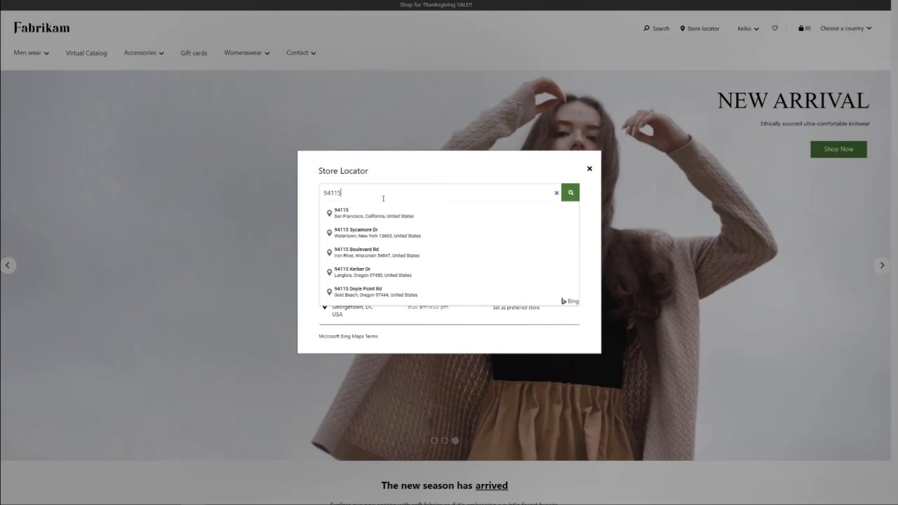
click(352, 221)
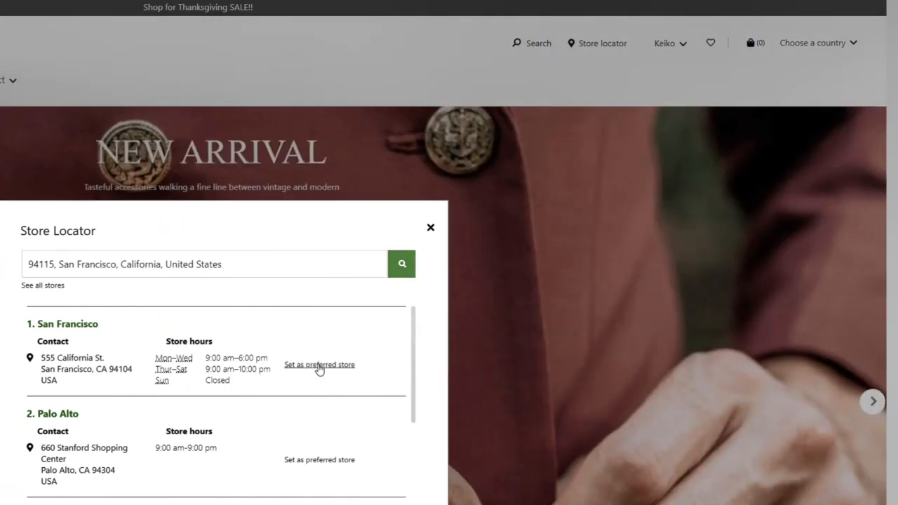
click(319, 366)
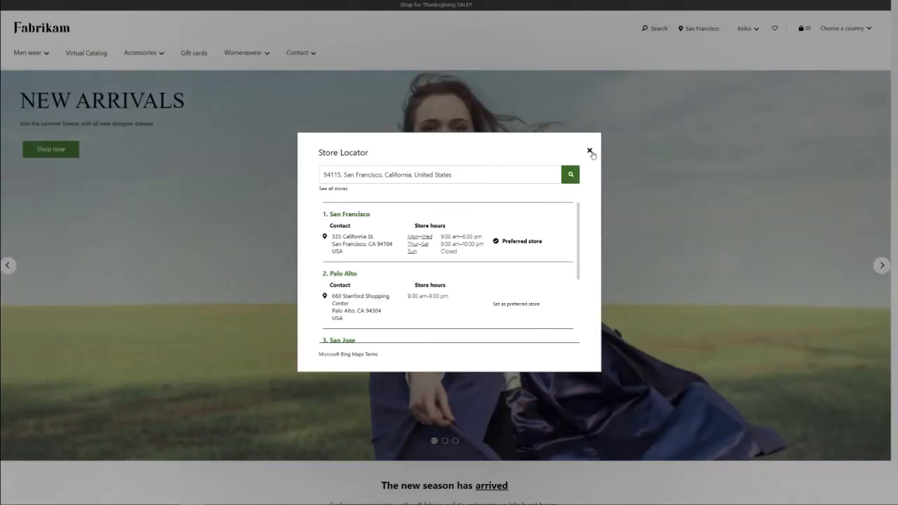
click(589, 151)
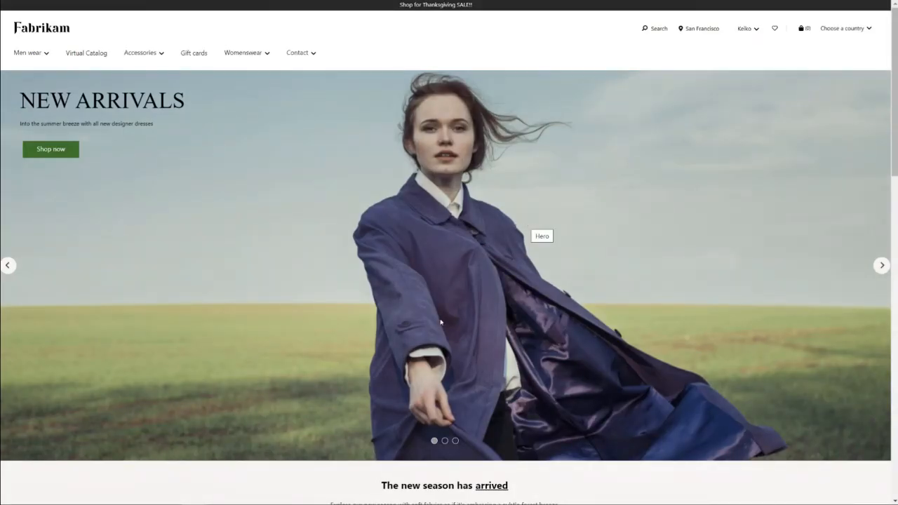
Step: Open the store locations page from the site footer and show all stores on the map
scroll(441, 322, down, 15)
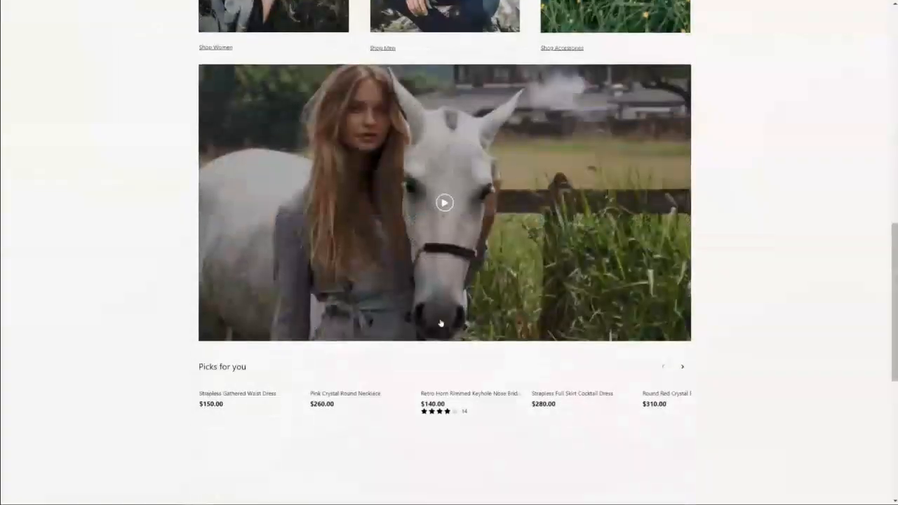
scroll(411, 310, down, 3)
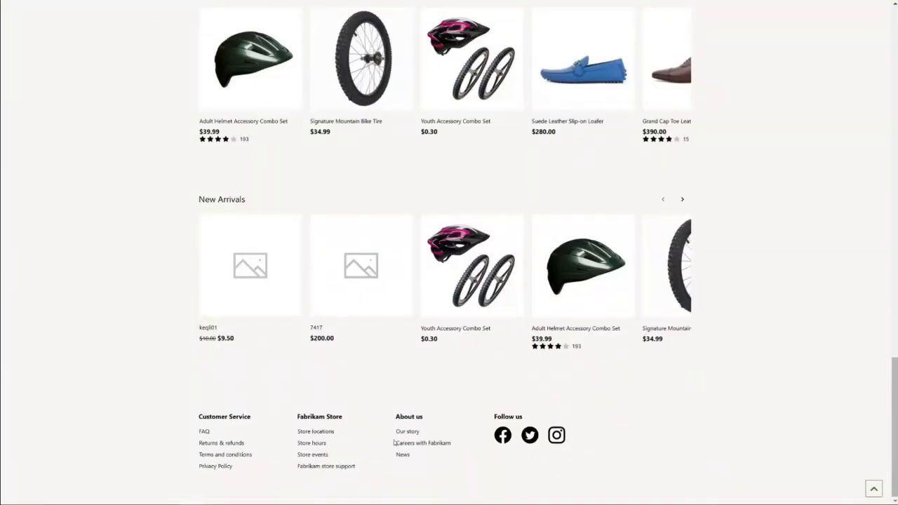
click(325, 434)
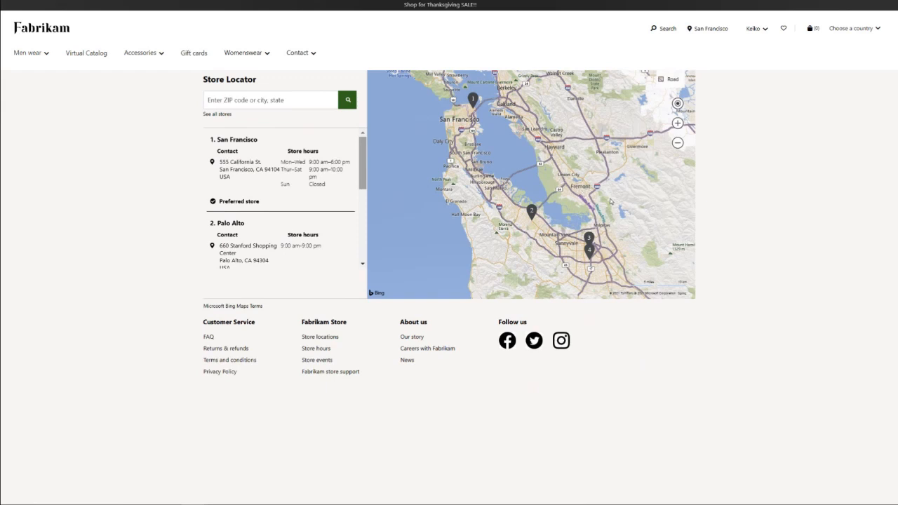
click(217, 114)
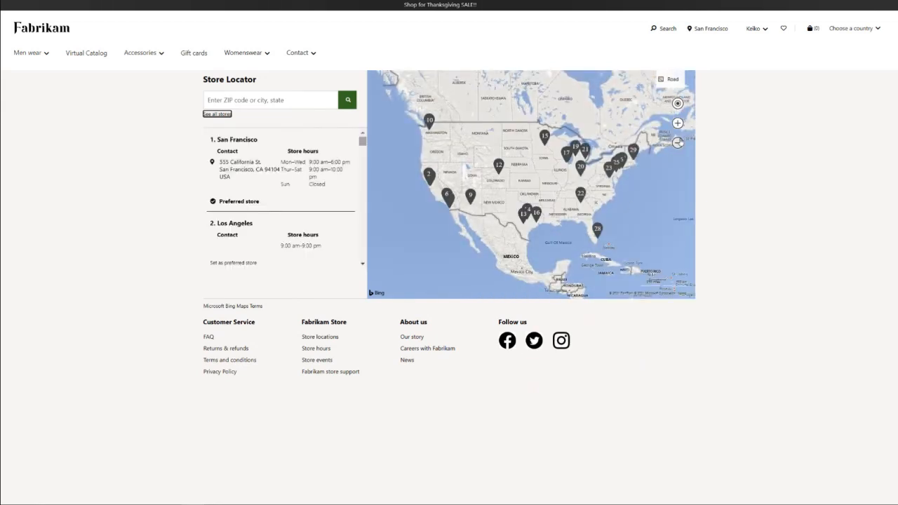
Step: View the details of the Tysons Corner and Philadelphia stores from their pins on the map
click(678, 123)
click(679, 124)
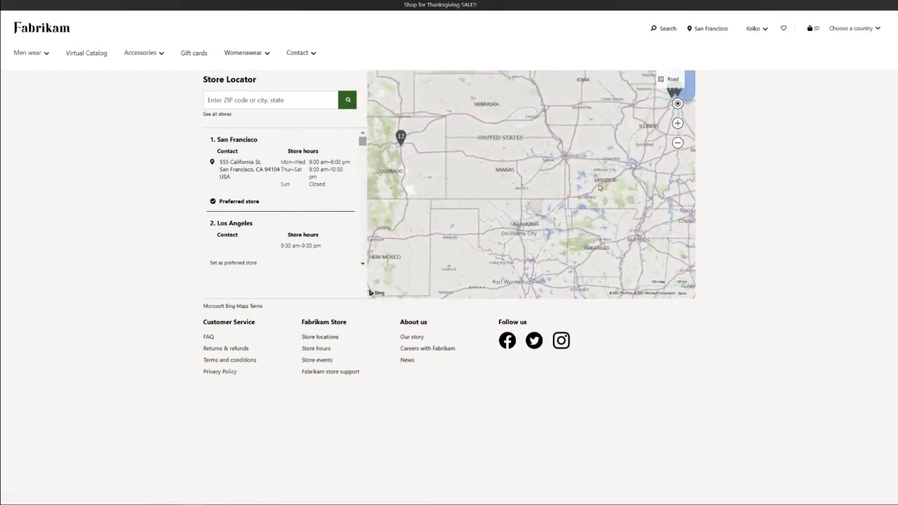
drag(658, 181, 419, 240)
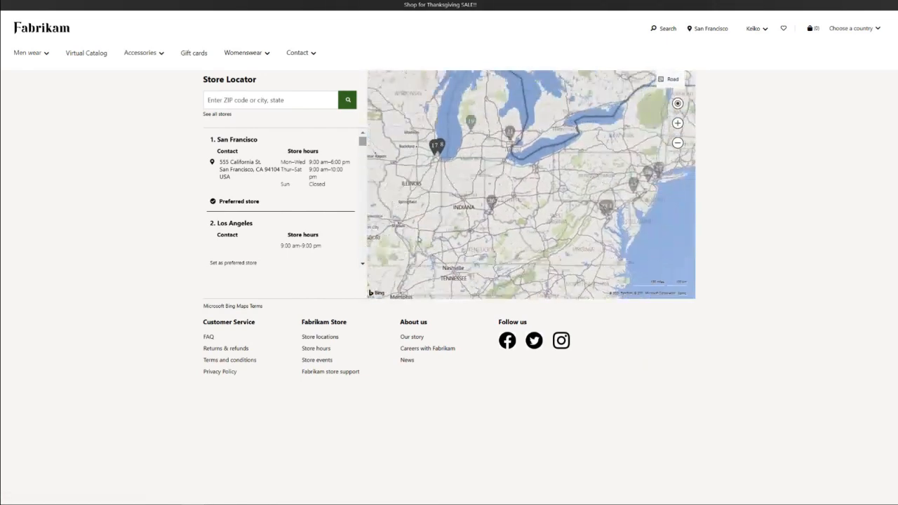
click(604, 209)
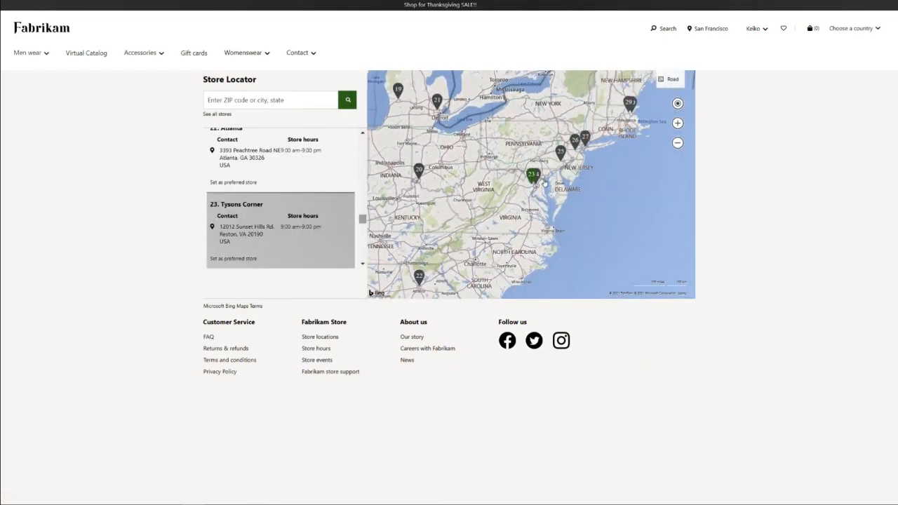
click(561, 153)
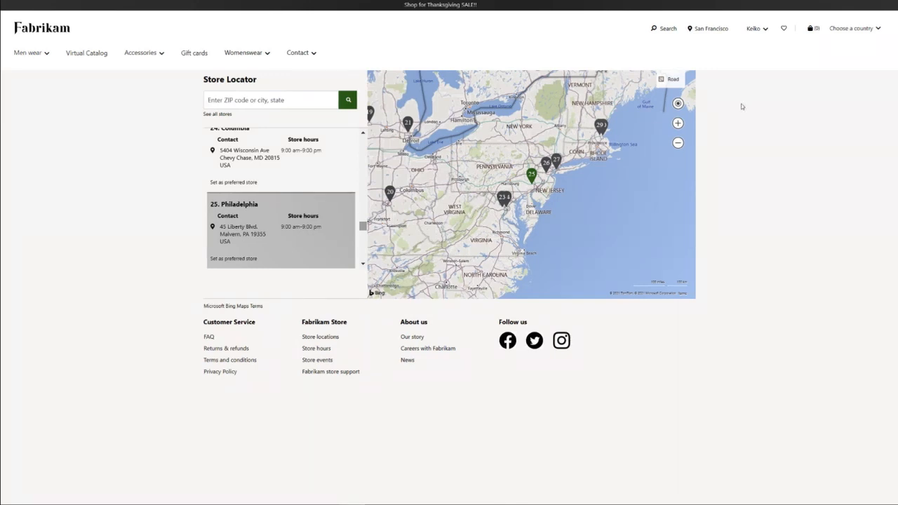
Step: Search the shop for "dress" and open the product page of the Sleeveless Swing Dress
click(663, 28)
text(dress)
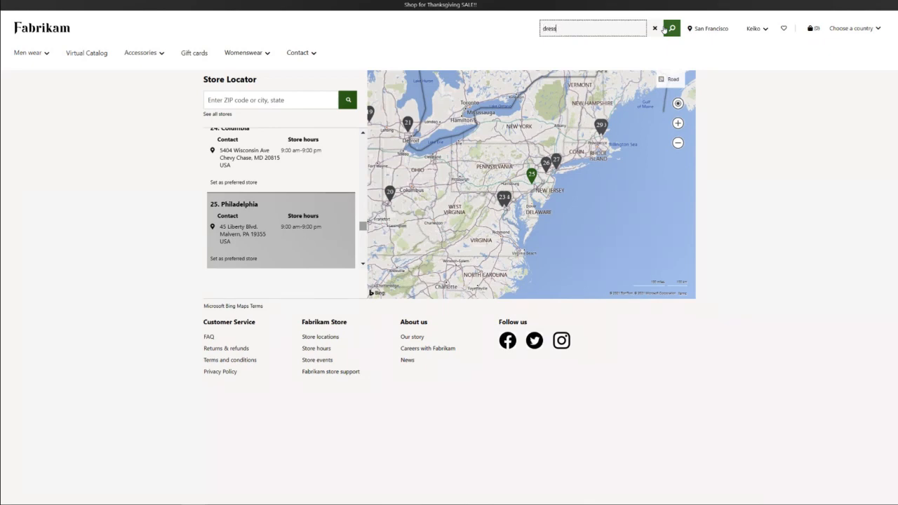
key(Return)
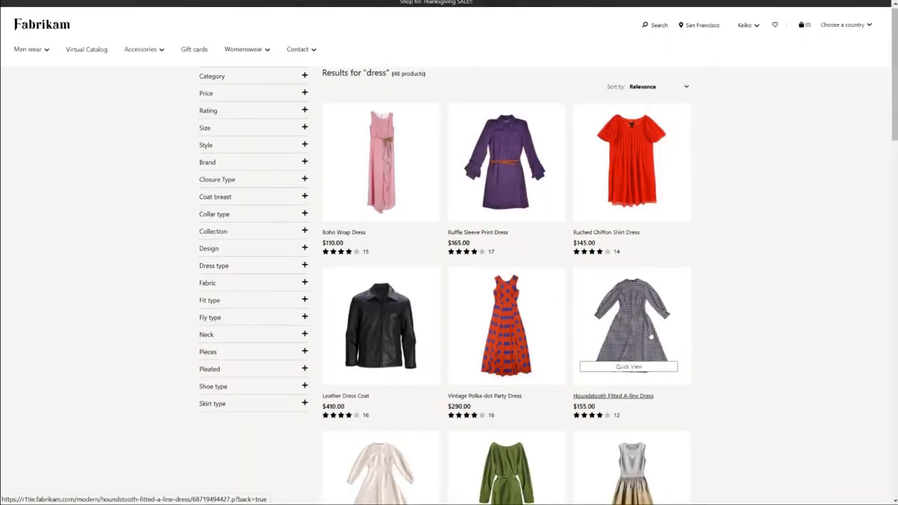
scroll(653, 342, down, 7)
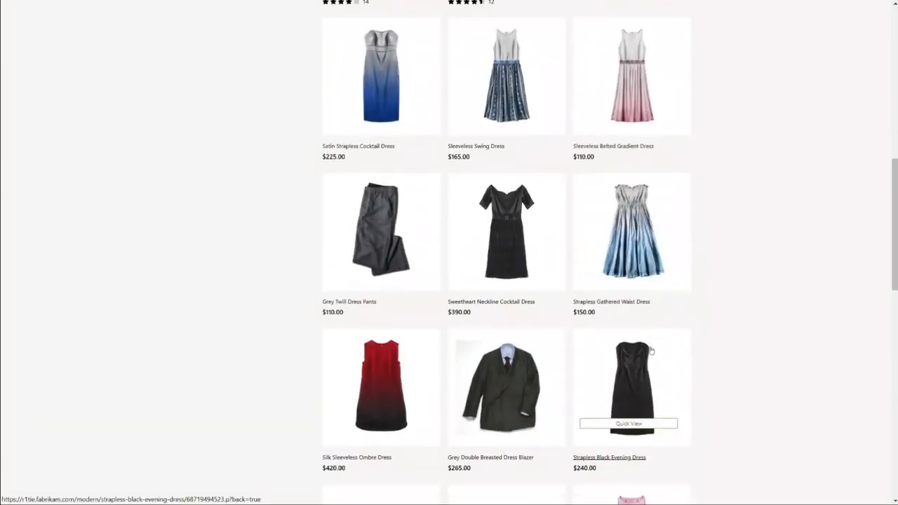
click(510, 61)
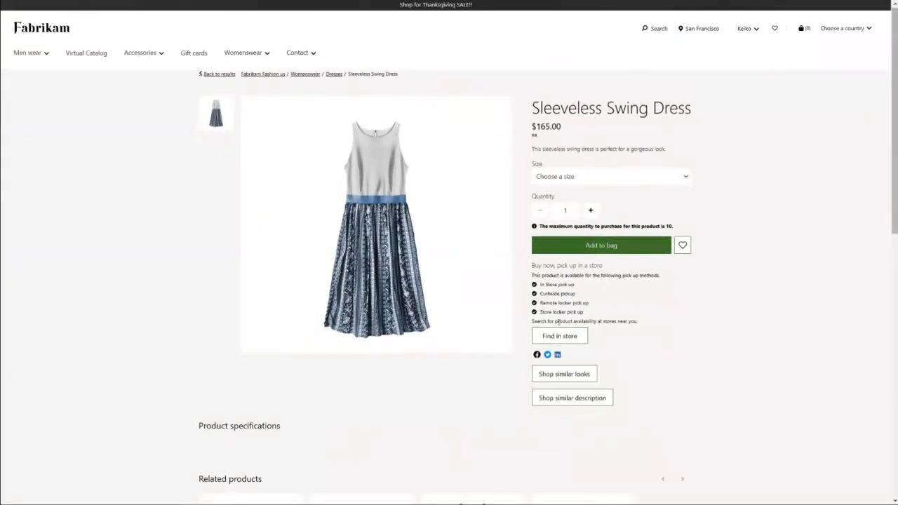
Step: Choose size 4 for the dress and buy it for curbside pickup at the San Francisco store
click(558, 335)
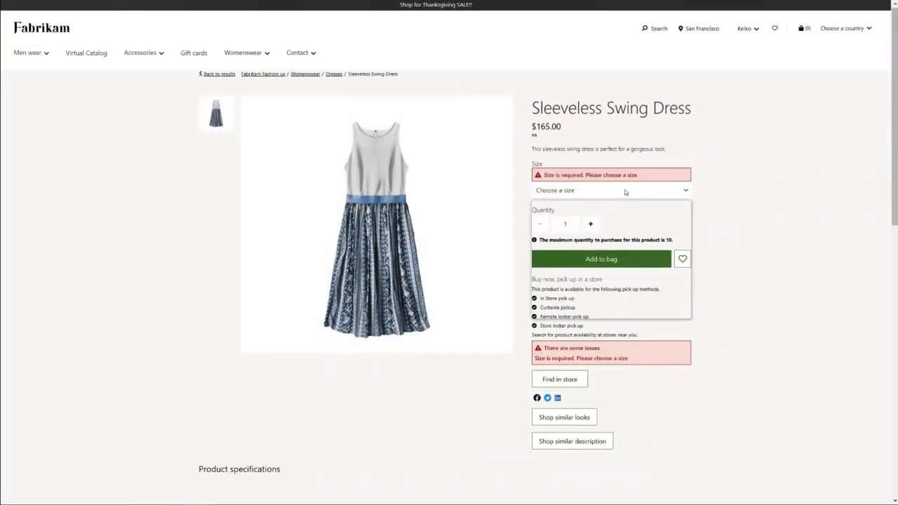
click(628, 190)
click(575, 243)
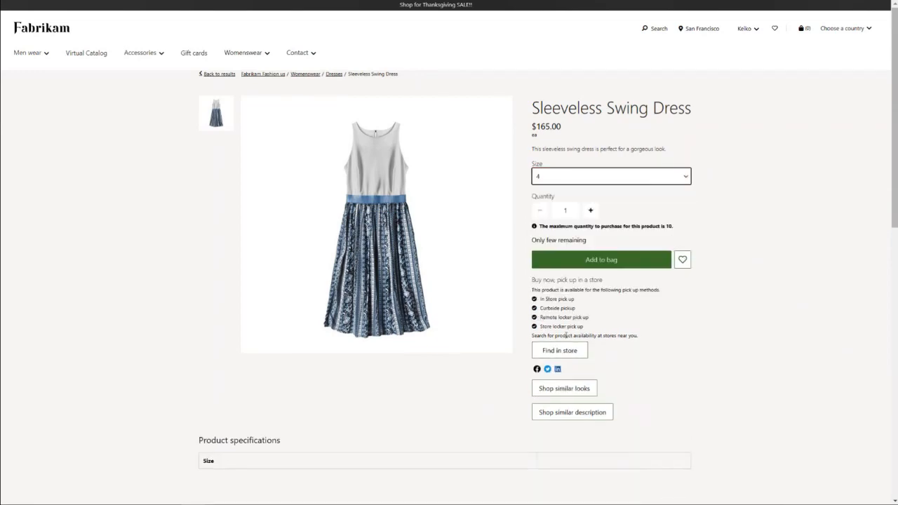
click(569, 353)
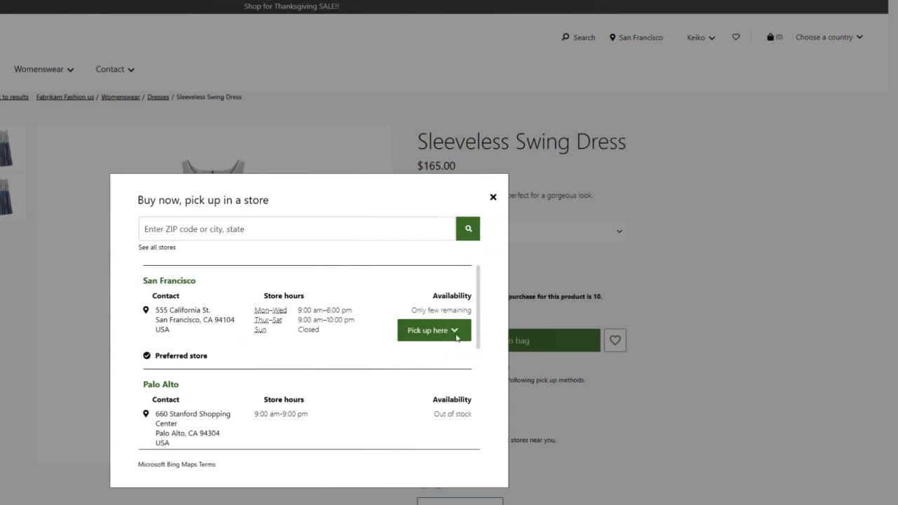
click(459, 334)
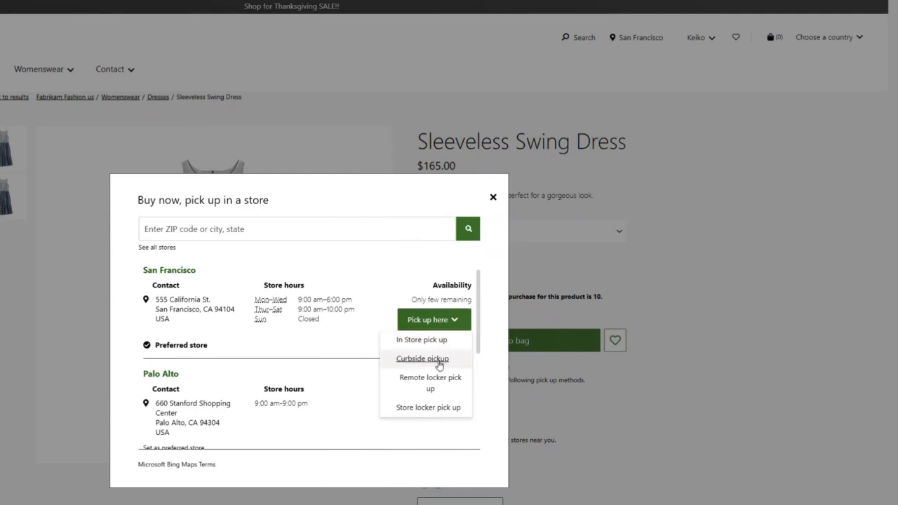
click(423, 358)
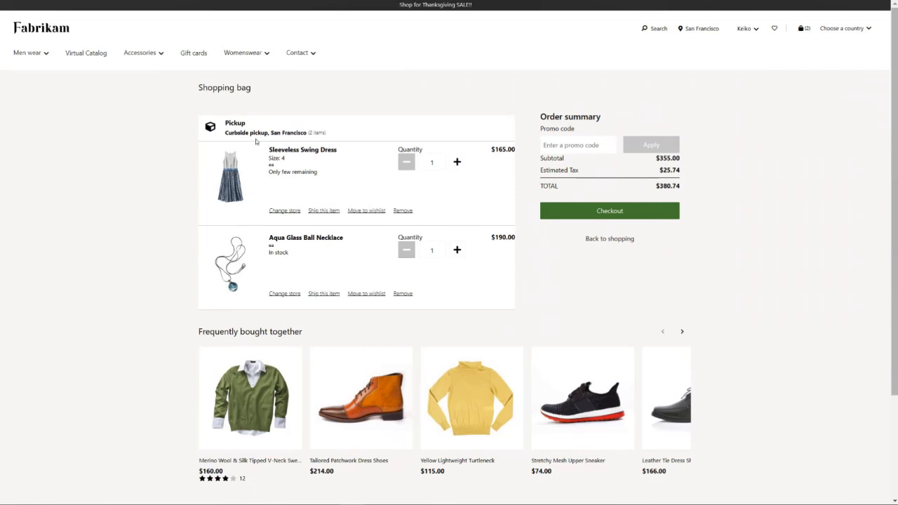
Step: Start checkout of the shopping bag and save the pickup date 2/3/2021 with the 8:00 AM - 9:00 AM time slot
click(616, 212)
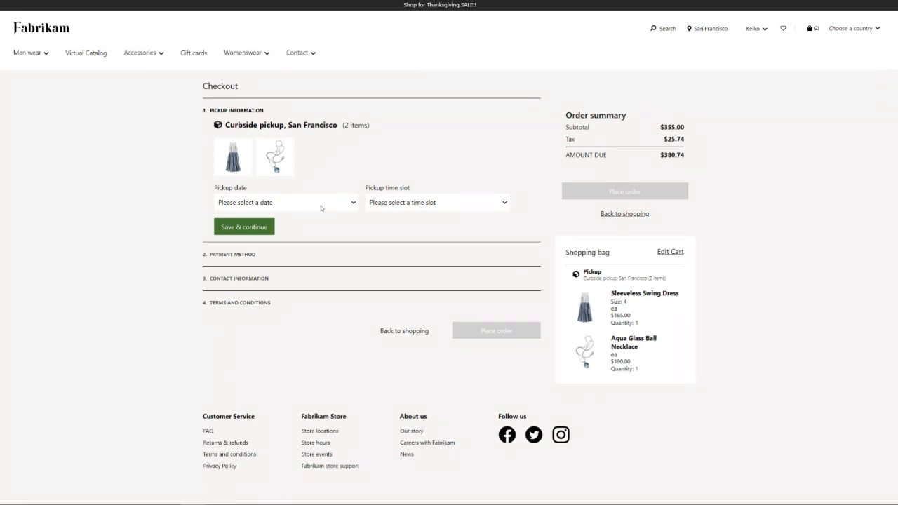
click(355, 203)
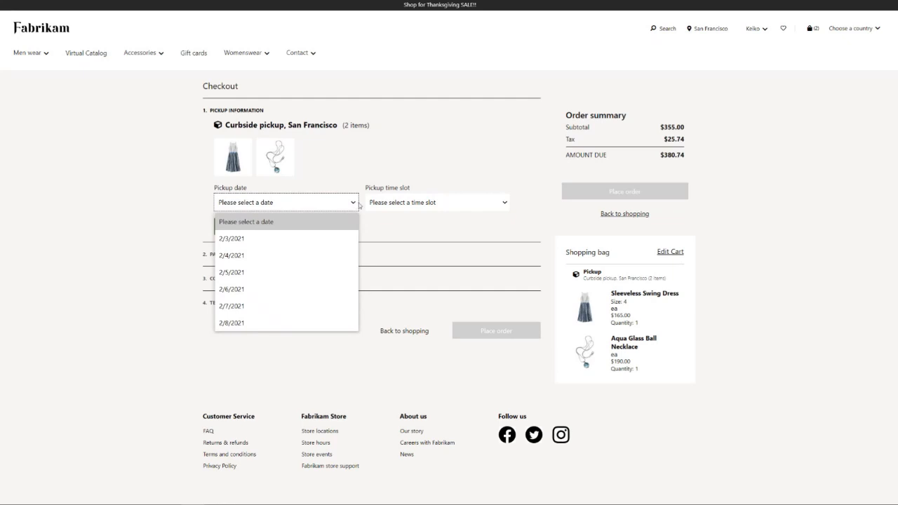
click(308, 239)
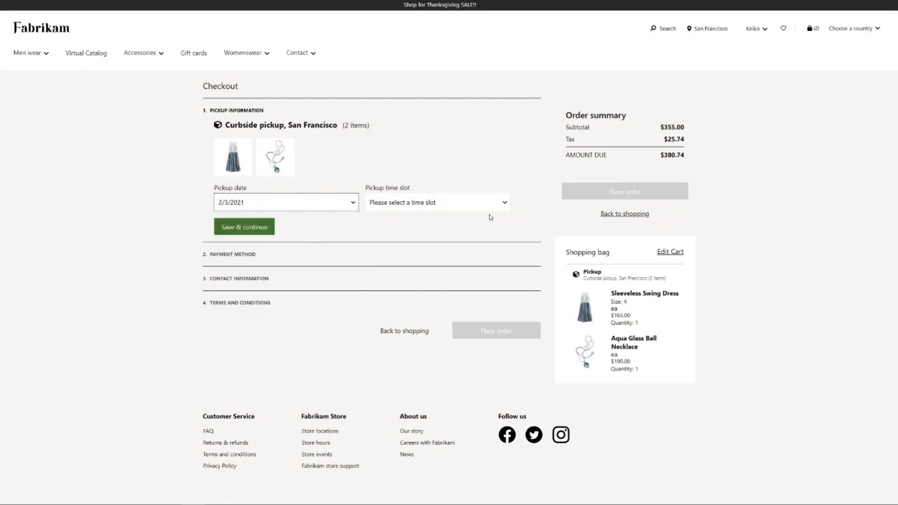
click(504, 203)
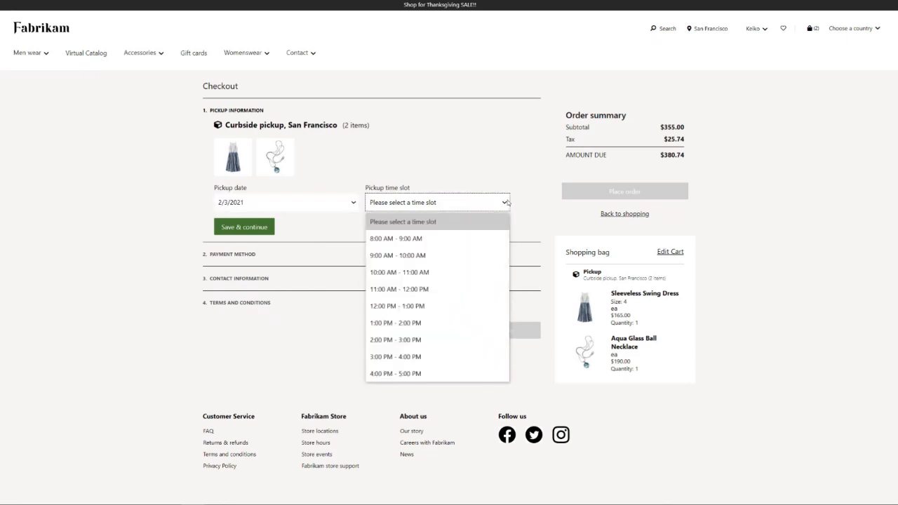
click(429, 239)
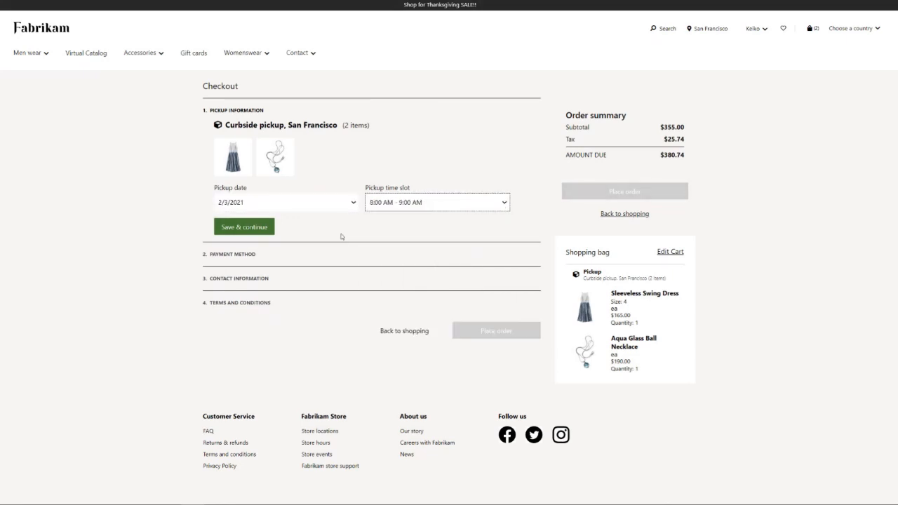
click(244, 228)
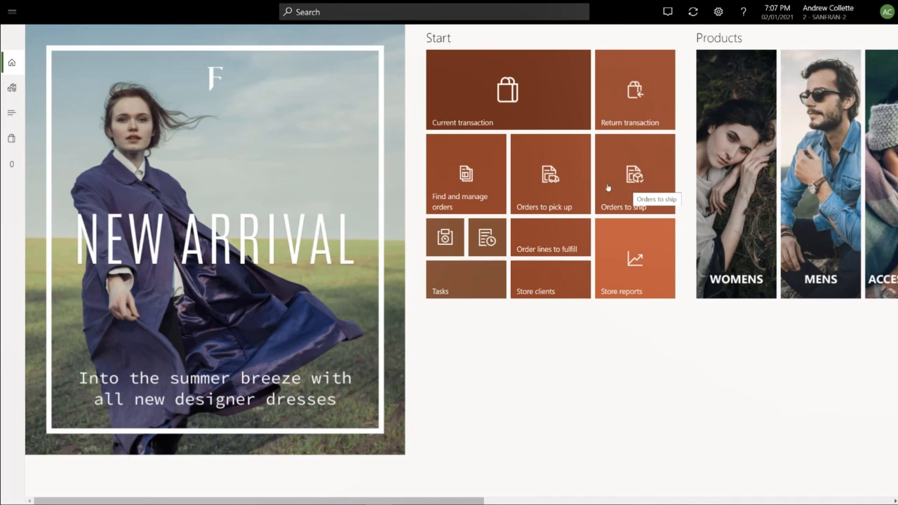
Step: Switch to the store's point-of-sale app, open the orders to pick up, and select the $380.74 curbside pickup order to review its lines
click(549, 184)
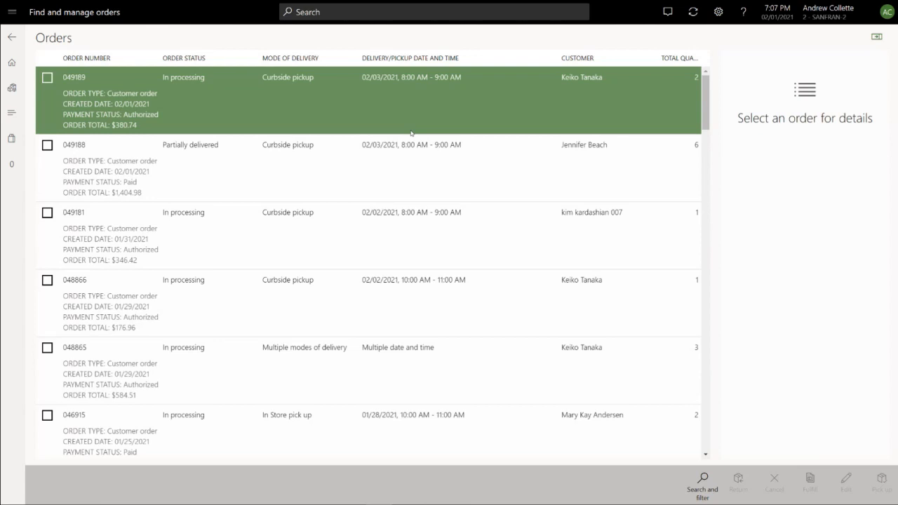
click(437, 124)
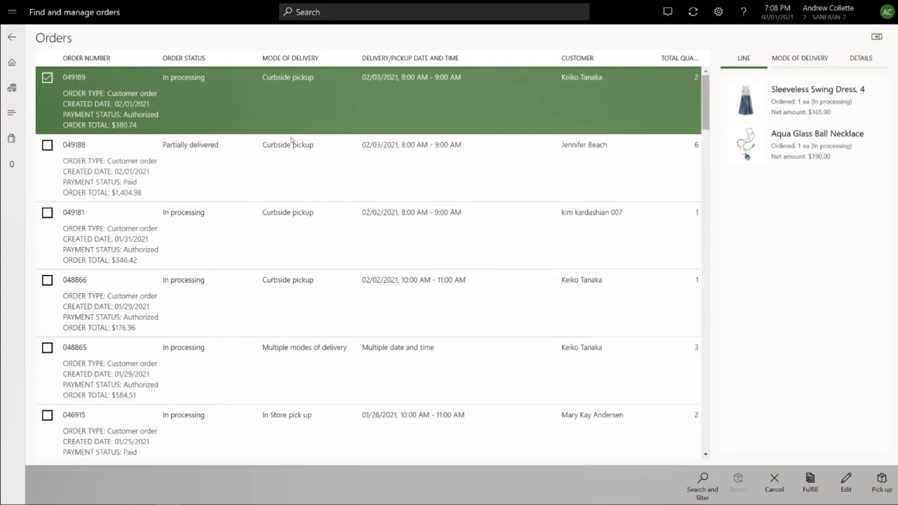
scroll(341, 321, down, 3)
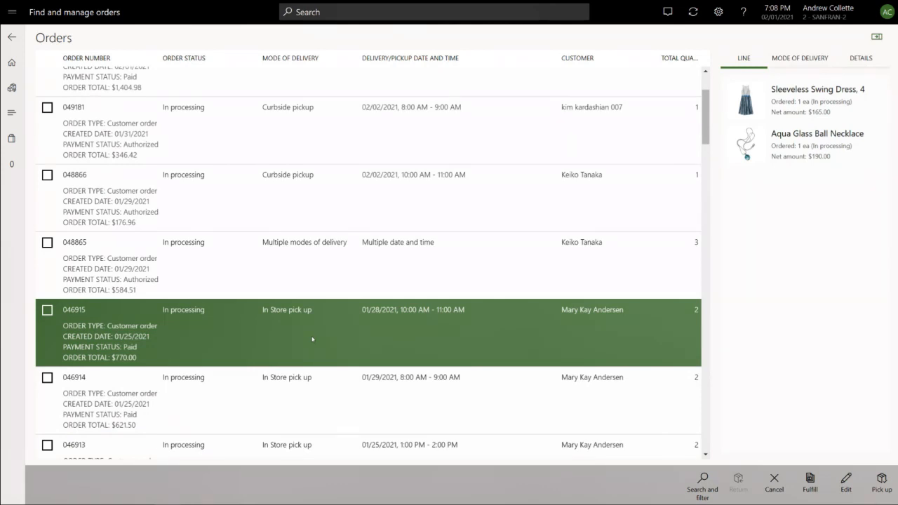
Step: Review the $380.74 curbside pickup order's mode of delivery, its fulfillment quantities and origin, and its order lines
scroll(312, 339, up, 3)
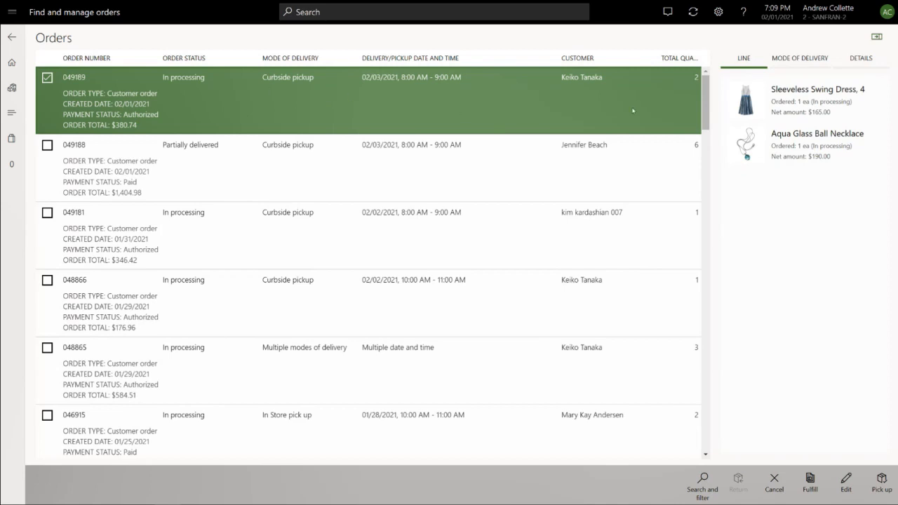
click(796, 59)
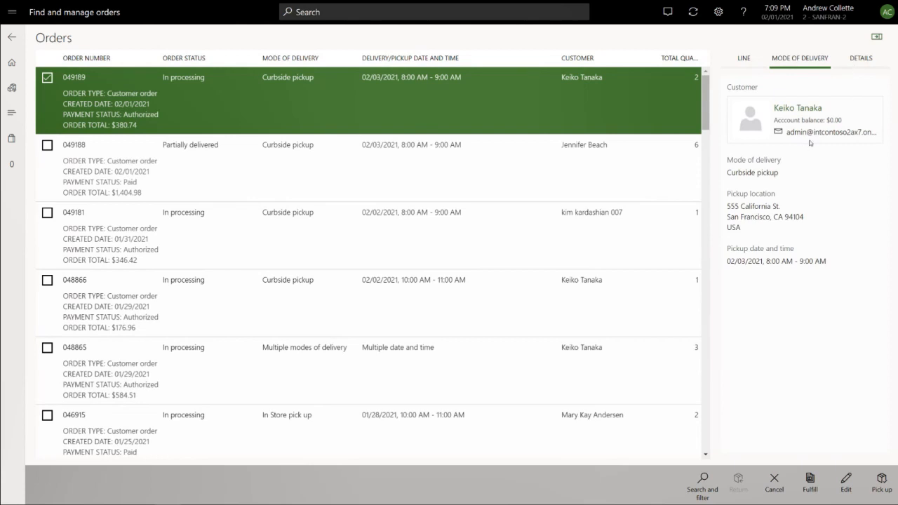
click(861, 58)
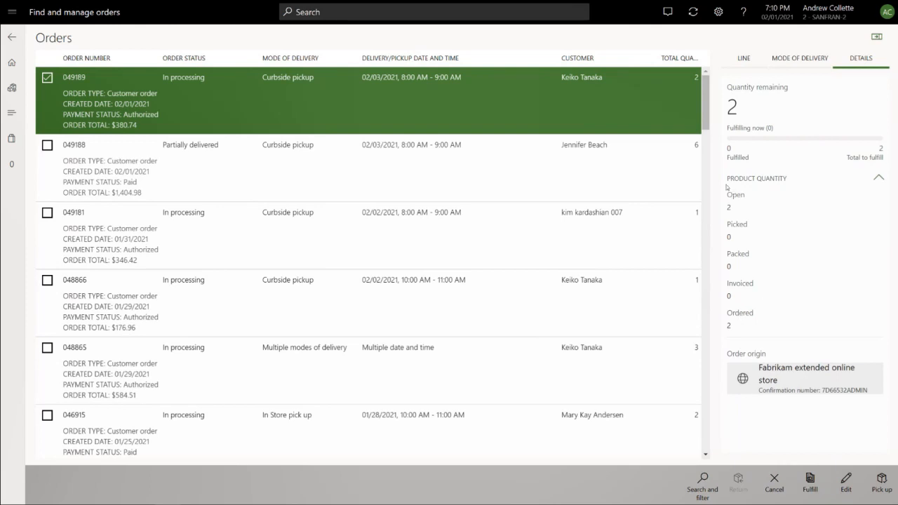
click(743, 62)
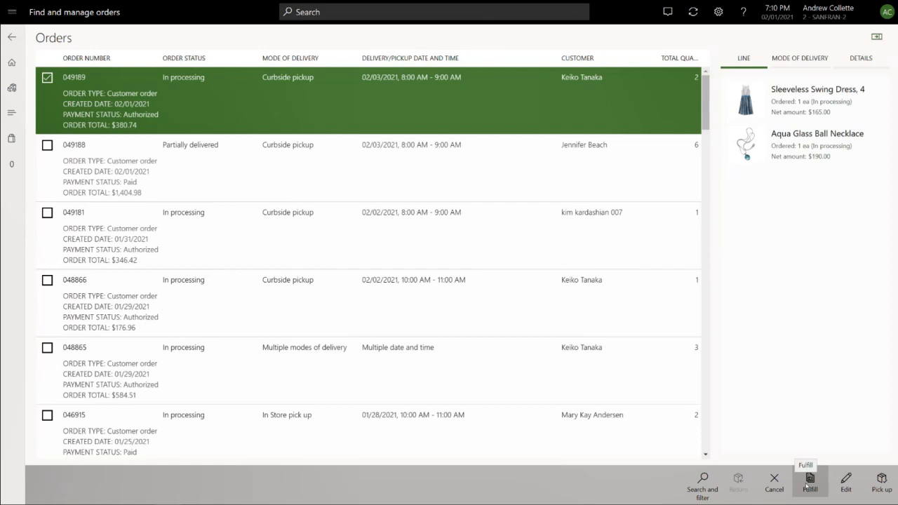
Step: Open the $380.74 curbside pickup order for fulfillment and select its Aqua Glass Ball Necklace line
click(808, 483)
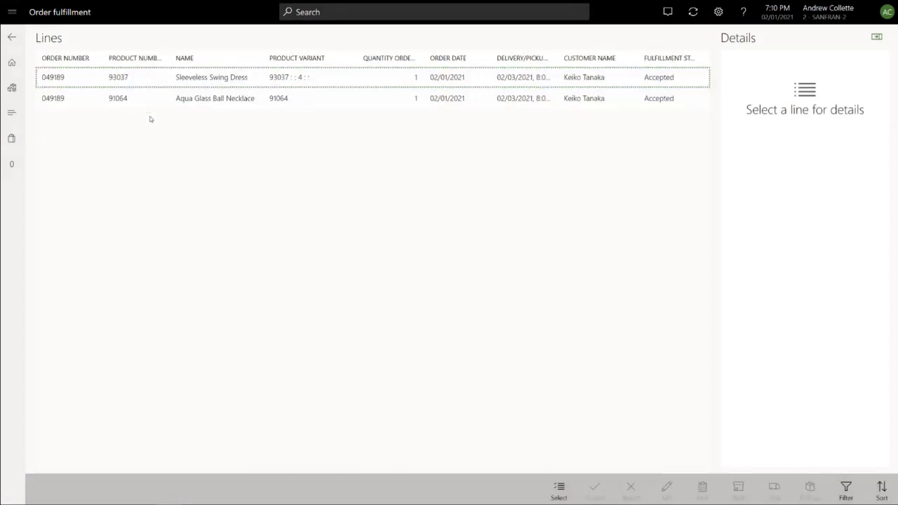
click(330, 98)
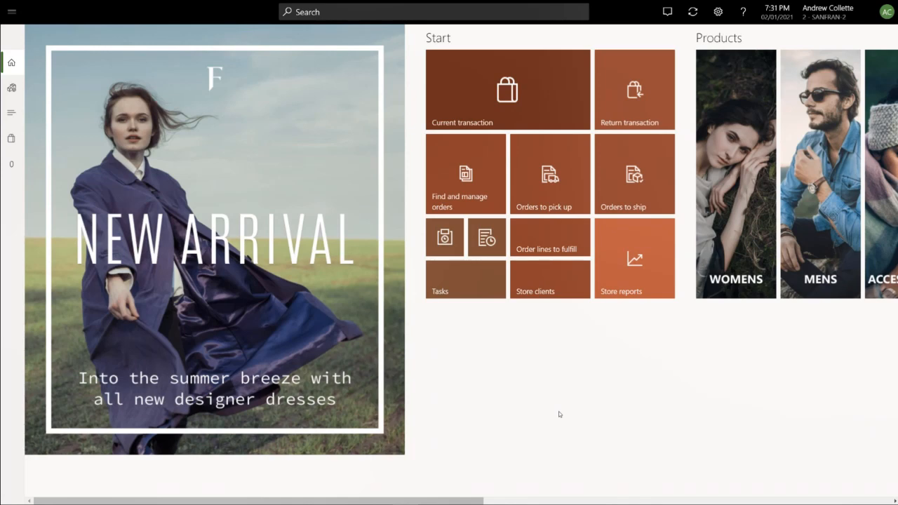
Step: Open order management from the home screen and find the $380.74 curbside pickup order
click(467, 184)
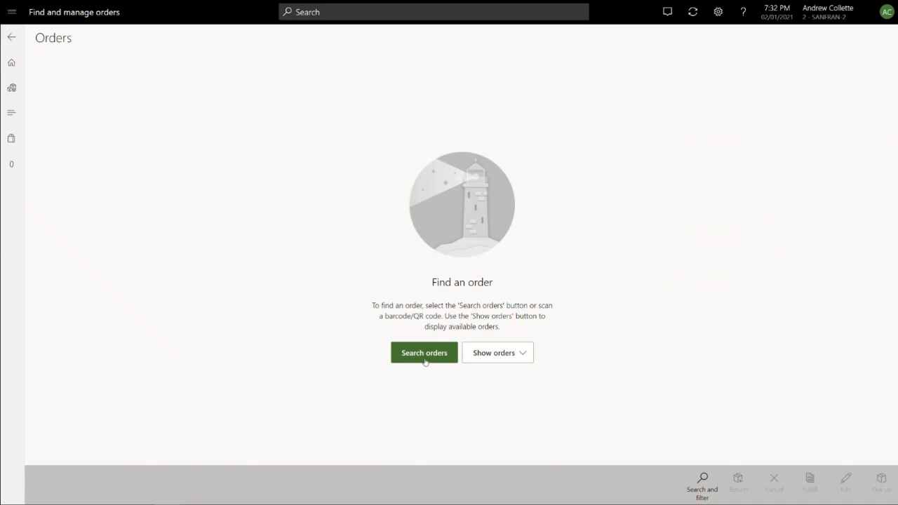
click(518, 356)
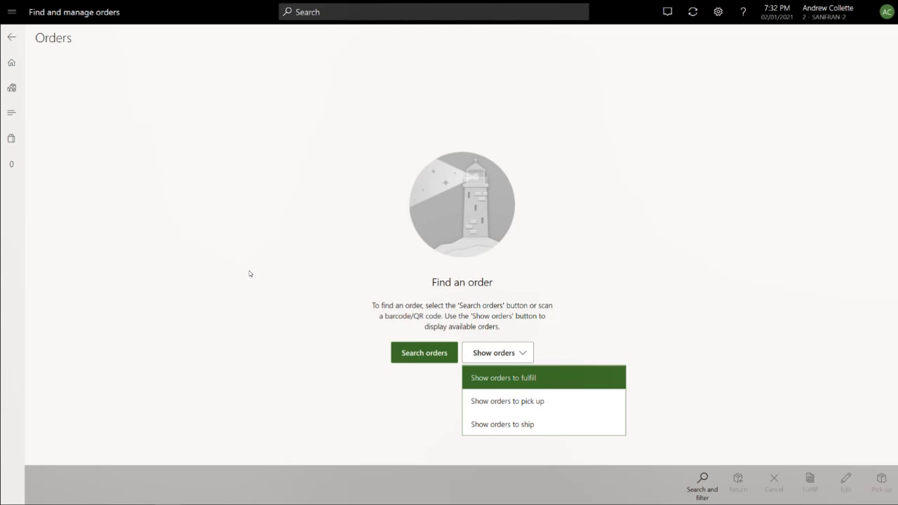
key(Return)
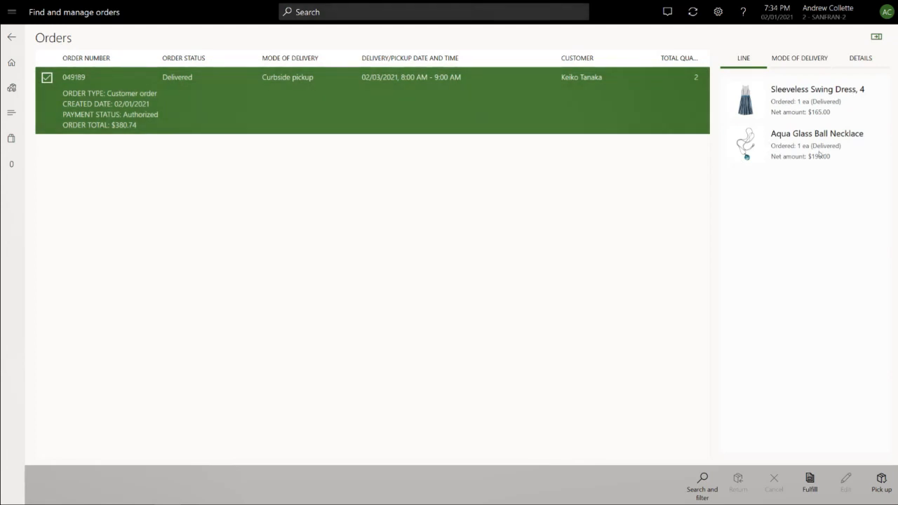
Step: Start the pickup of the $380.74 order and check the pickup quantity of the Sleeveless Swing Dress
click(882, 484)
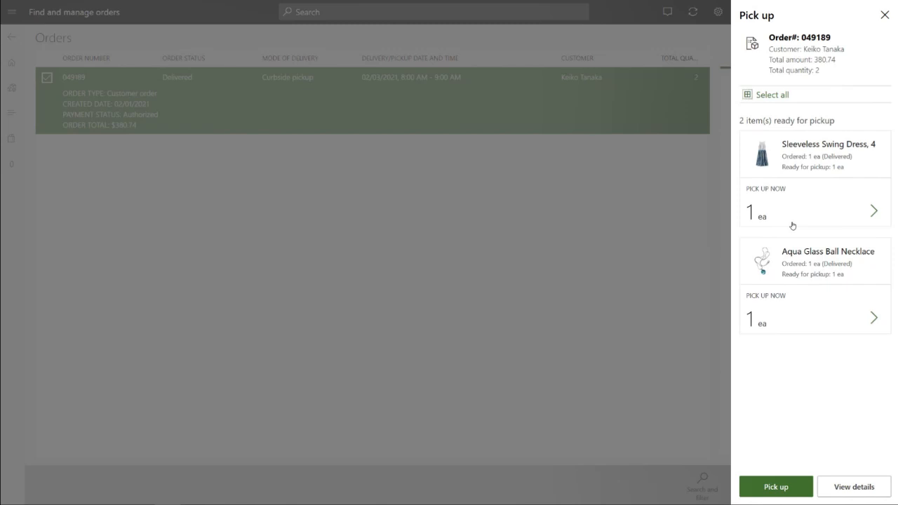
click(874, 211)
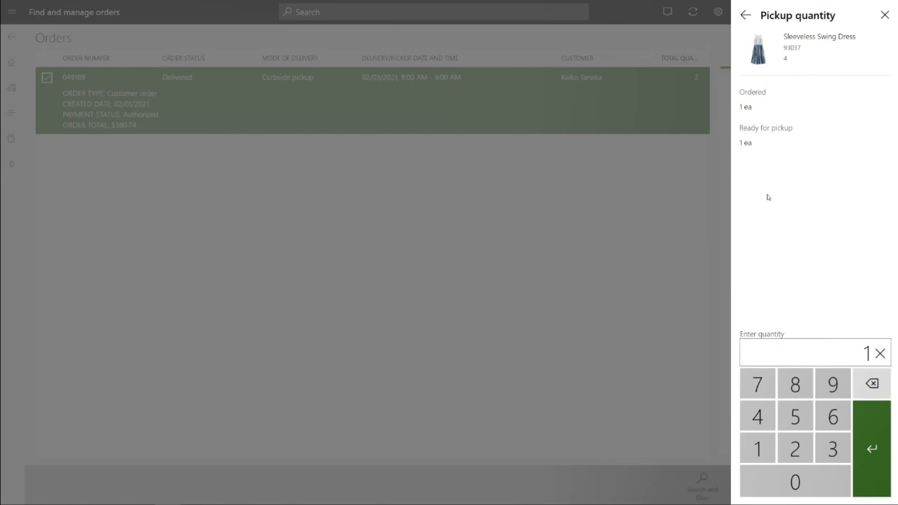
click(746, 16)
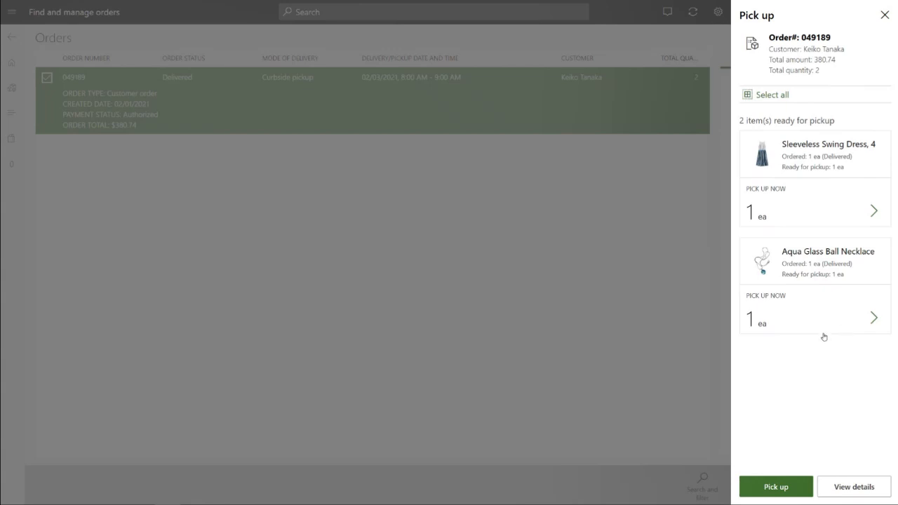
Step: Pick up the dress and the necklace using the available payment method and finish the pickup transaction
click(774, 484)
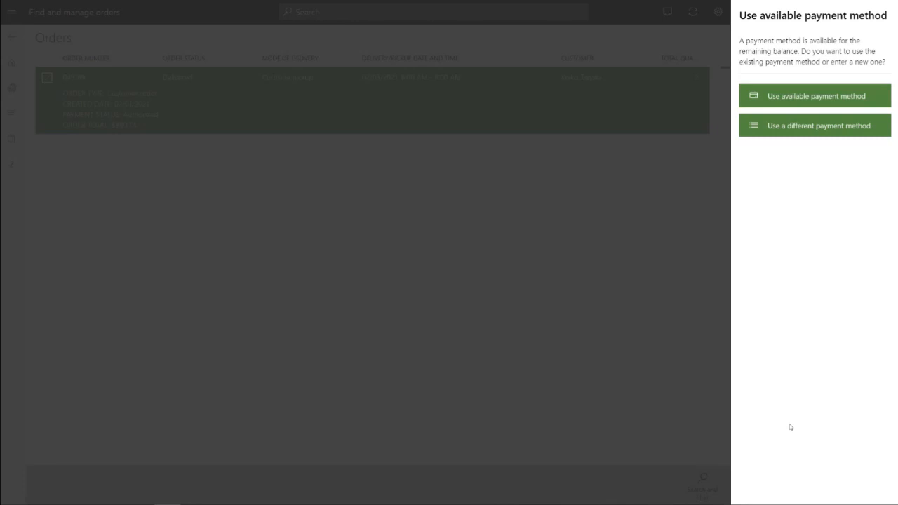
click(818, 100)
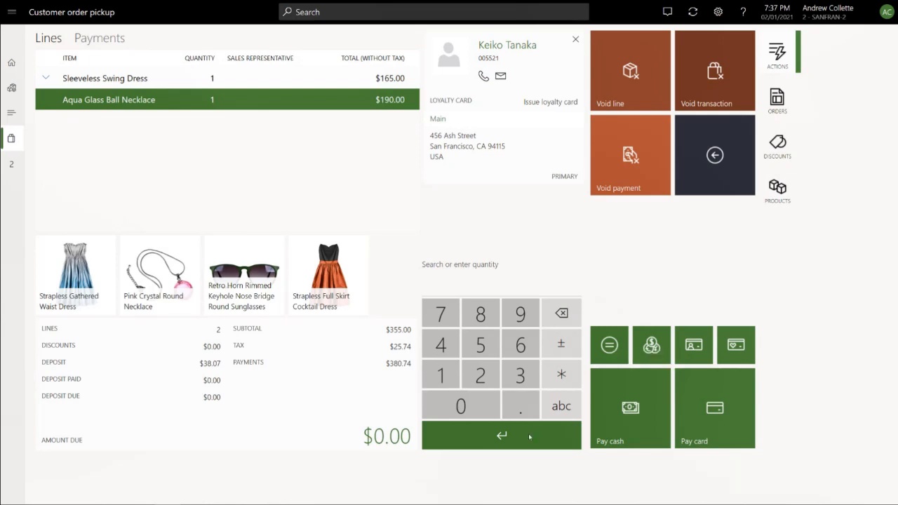
click(379, 444)
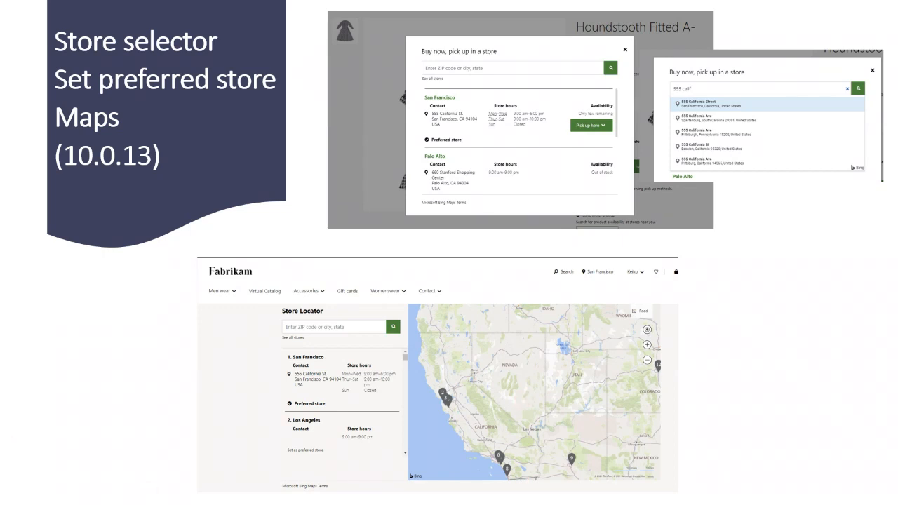
key(Right)
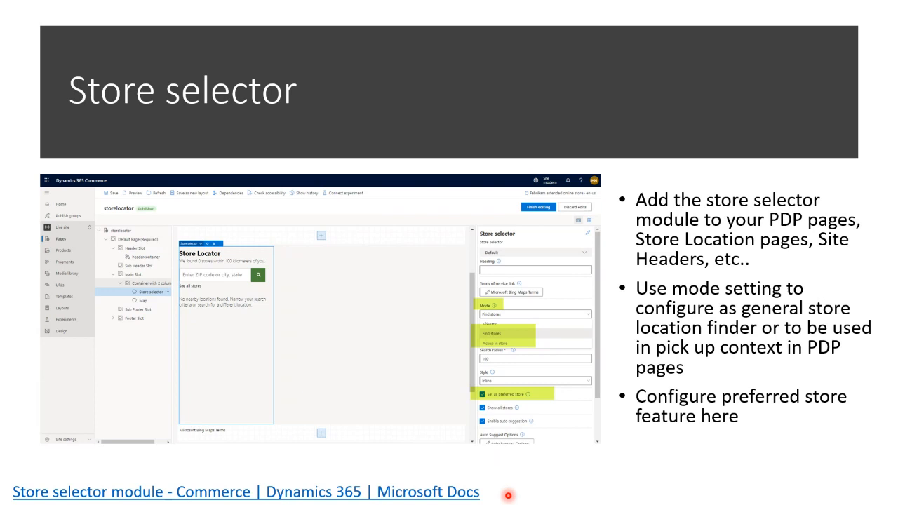
click(509, 496)
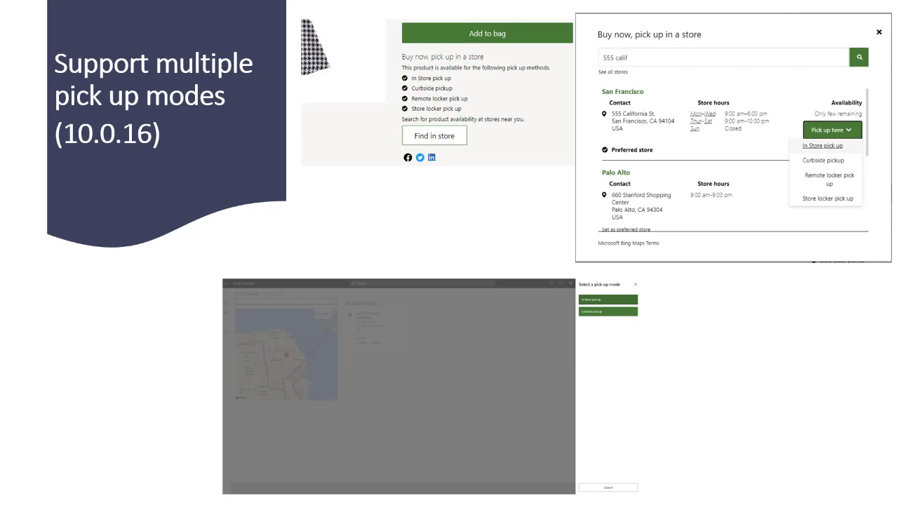
key(Right)
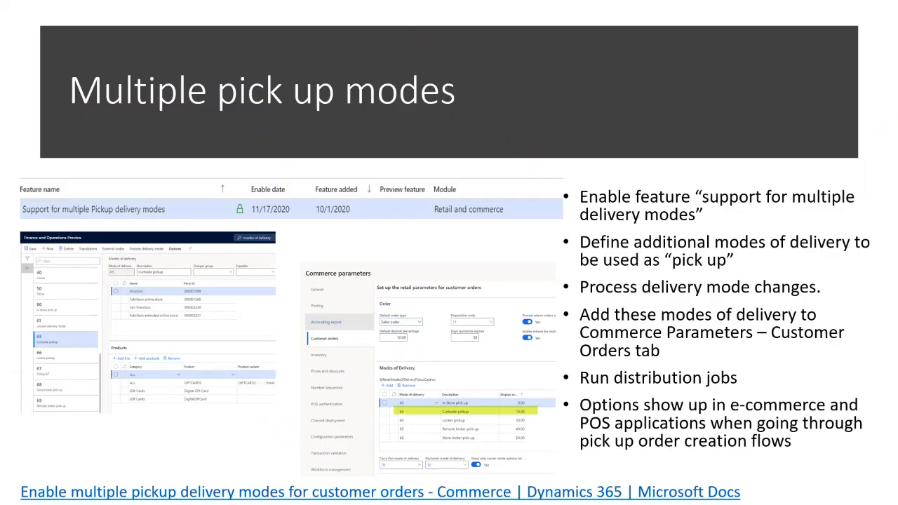